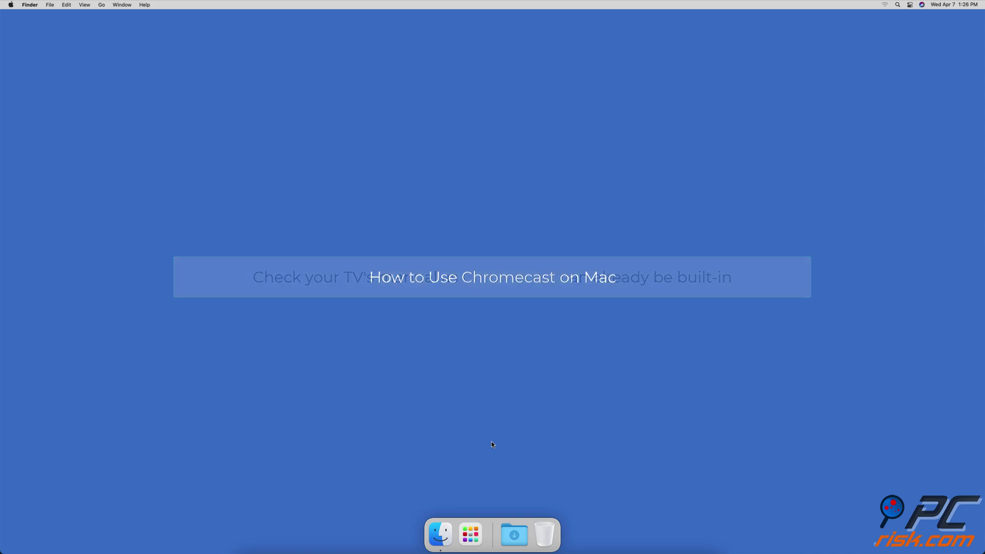
Launch Google Chrome from Spotlight and expand its three-dot main menu
key(super+space)
text(chrome)
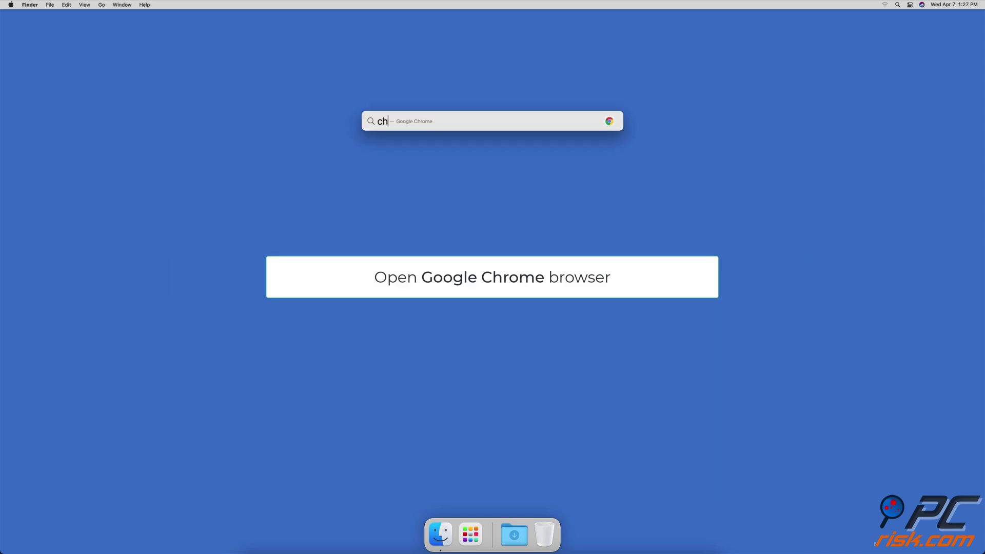
key(Return)
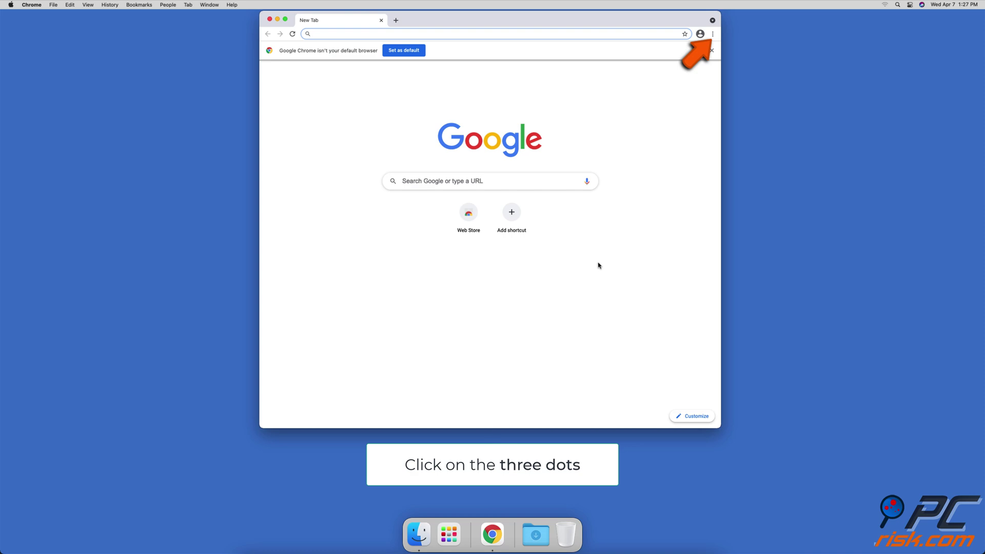
click(713, 35)
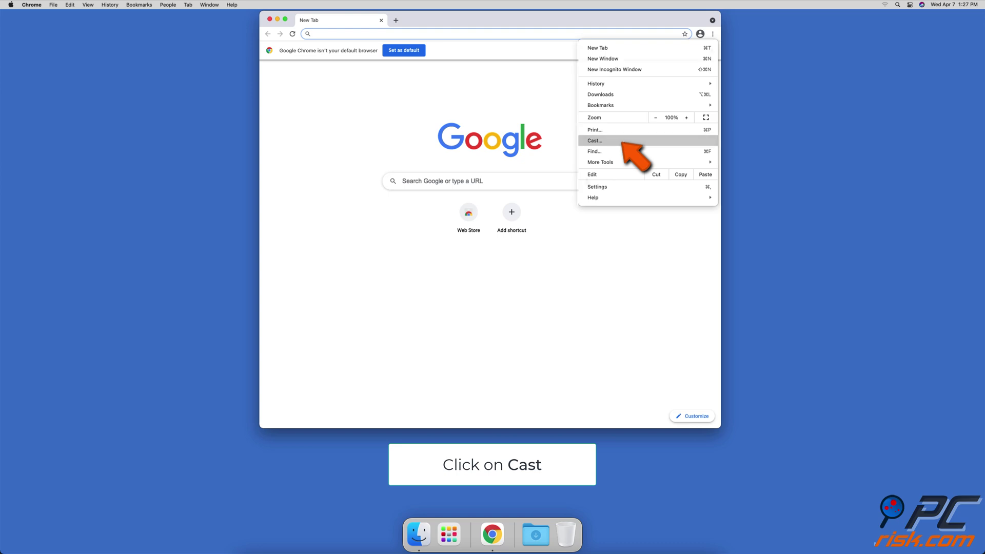
Open the Cast panel and set the source to Cast desktop
click(595, 141)
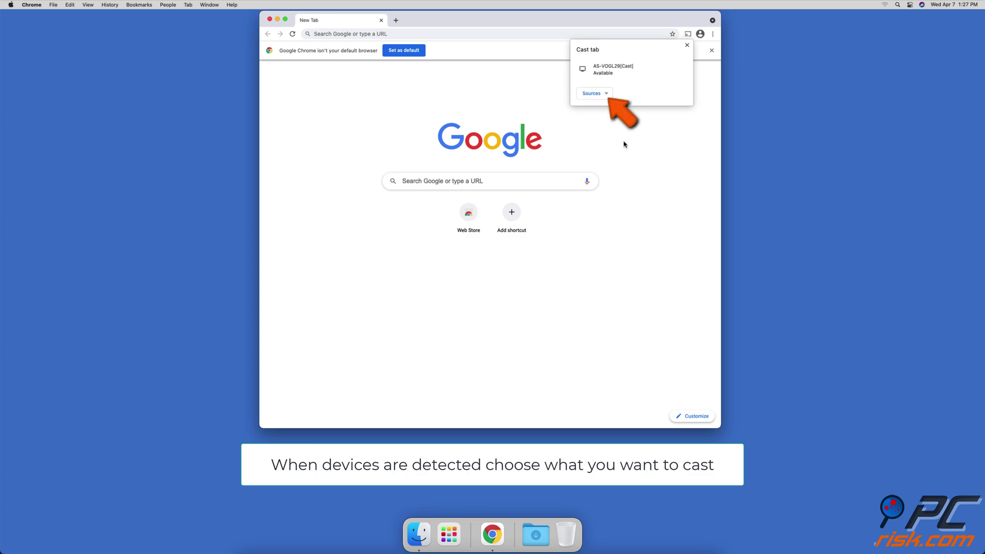
click(606, 94)
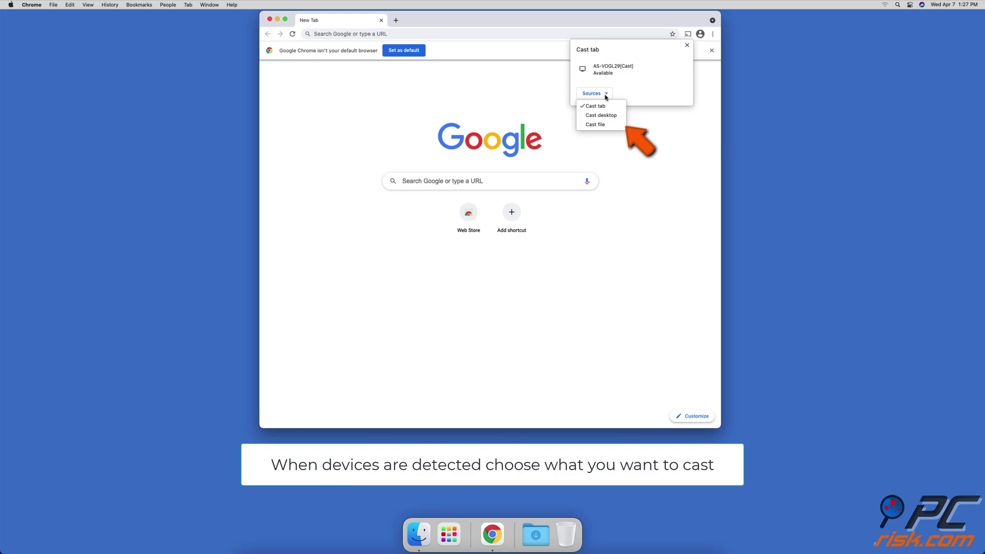
click(623, 120)
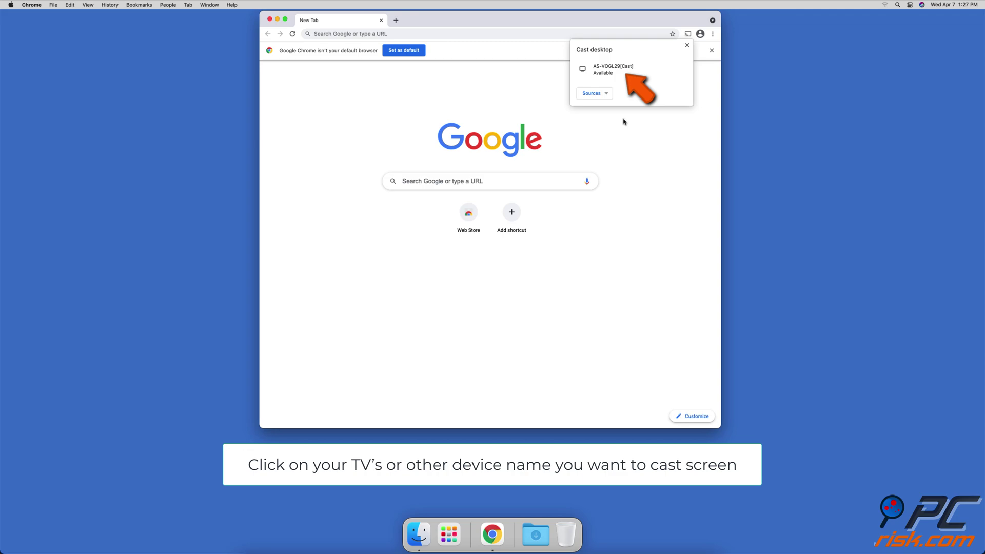
Cast the desktop to the Chromecast TV device, then disconnect it
click(624, 74)
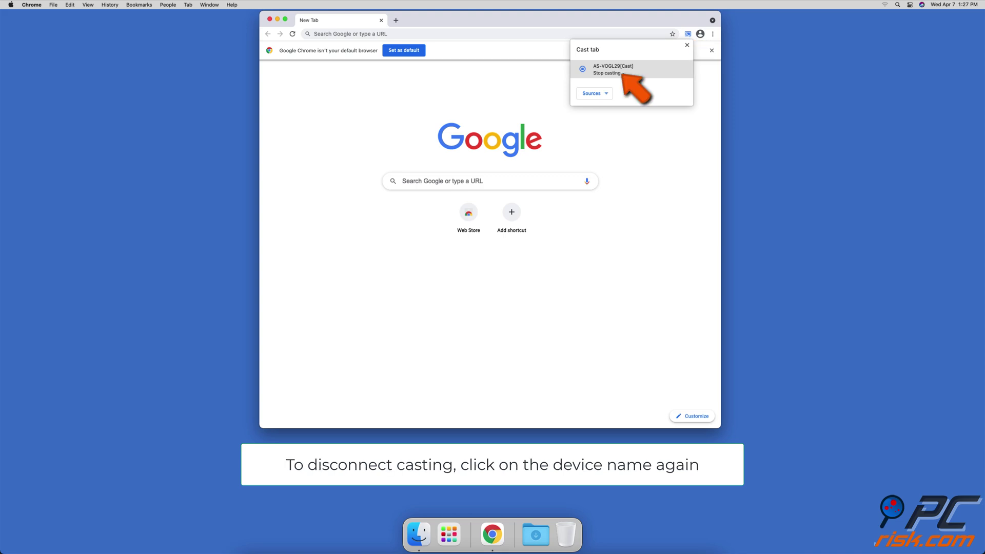
click(623, 76)
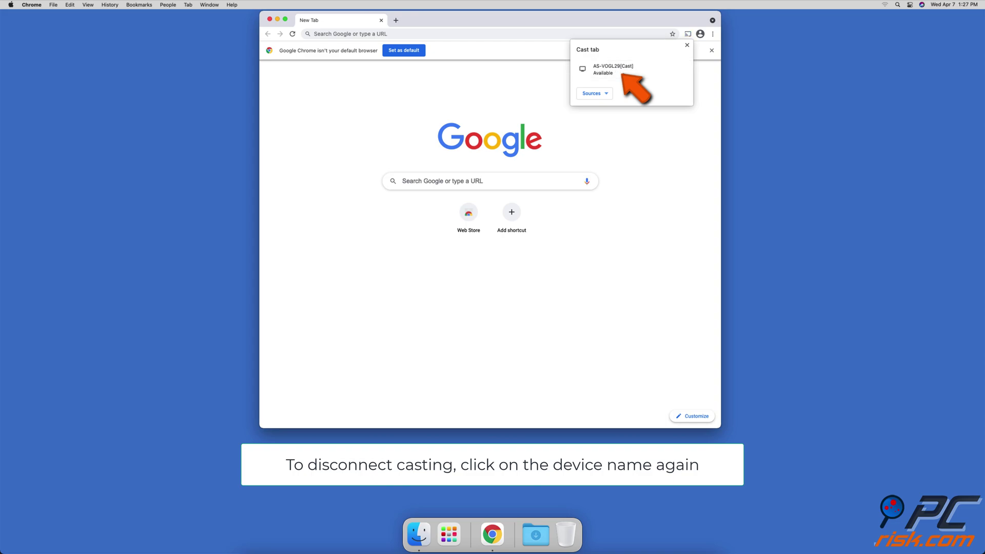